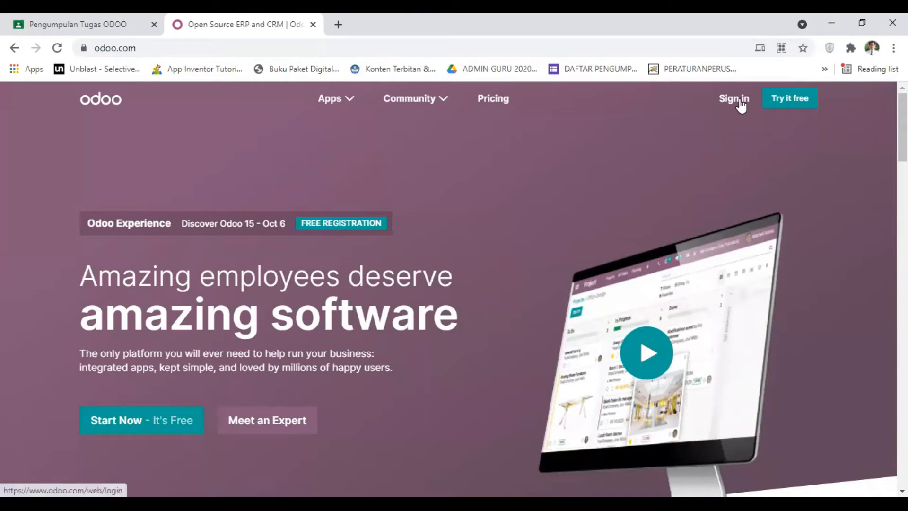
Open the Odoo sign-in page and paste the student's email address into the login form's Email field
{"action": "left_click", "coordinate": [740, 105]}
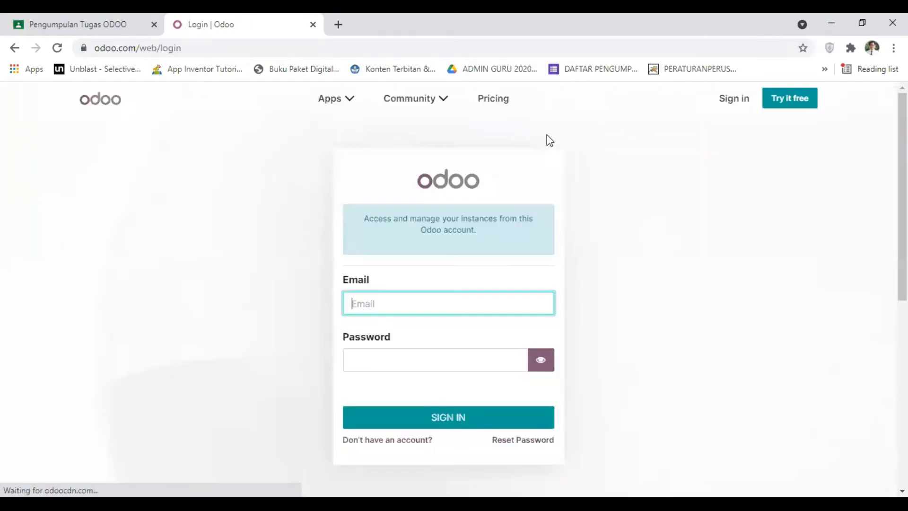
{"action": "scroll", "coordinate": [394, 262], "scroll_direction": "down", "scroll_amount": 4}
{"action": "scroll", "coordinate": [399, 226], "scroll_direction": "up", "scroll_amount": 2}
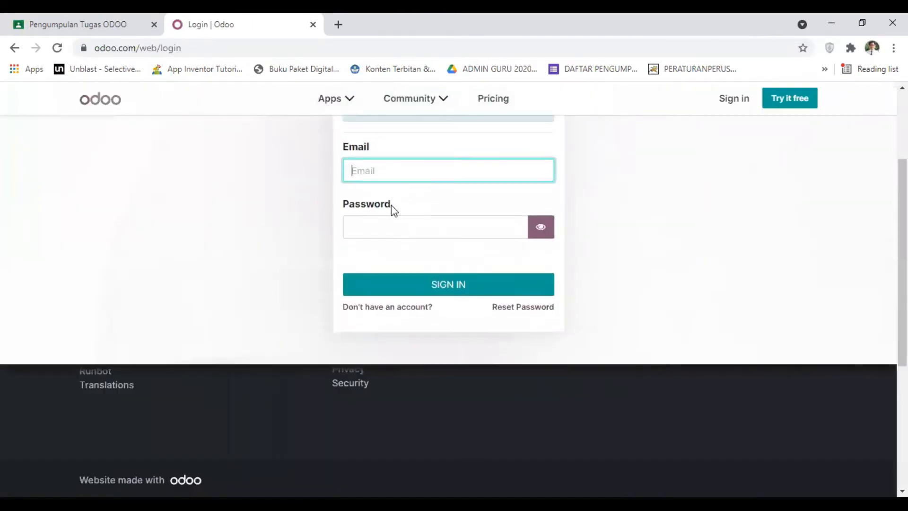
{"action": "right_click", "coordinate": [383, 169]}
{"action": "left_click", "coordinate": [439, 279]}
Switch to the Google Classroom answers and select the same student's account password for the login form's Password field
{"action": "left_click", "coordinate": [360, 219]}
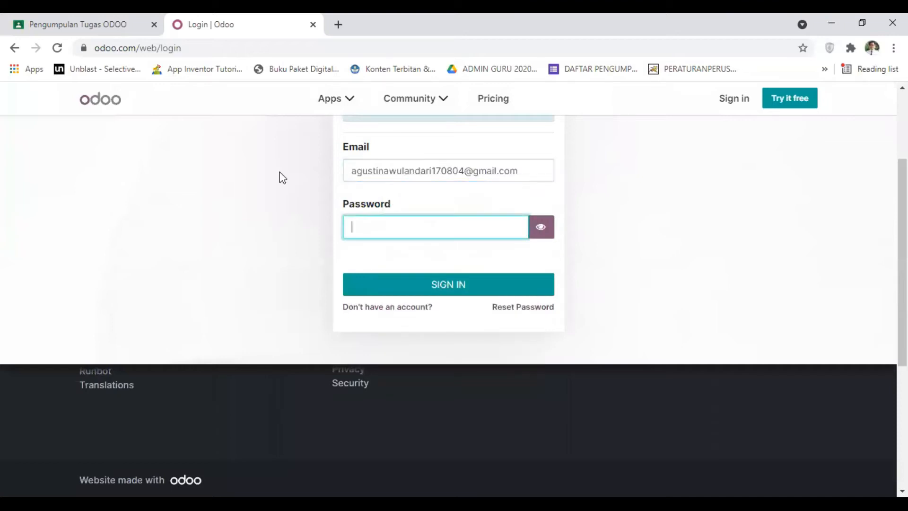
{"action": "left_click", "coordinate": [51, 18]}
{"action": "double_click", "coordinate": [407, 270]}
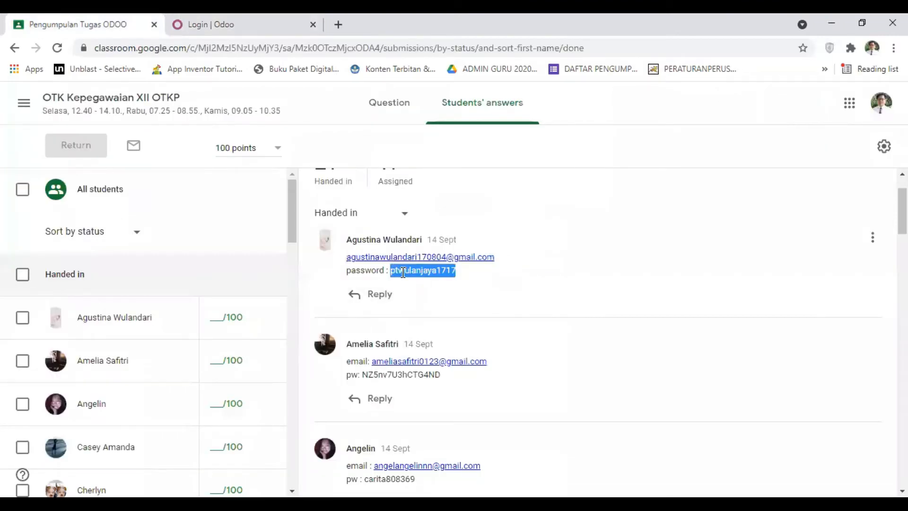
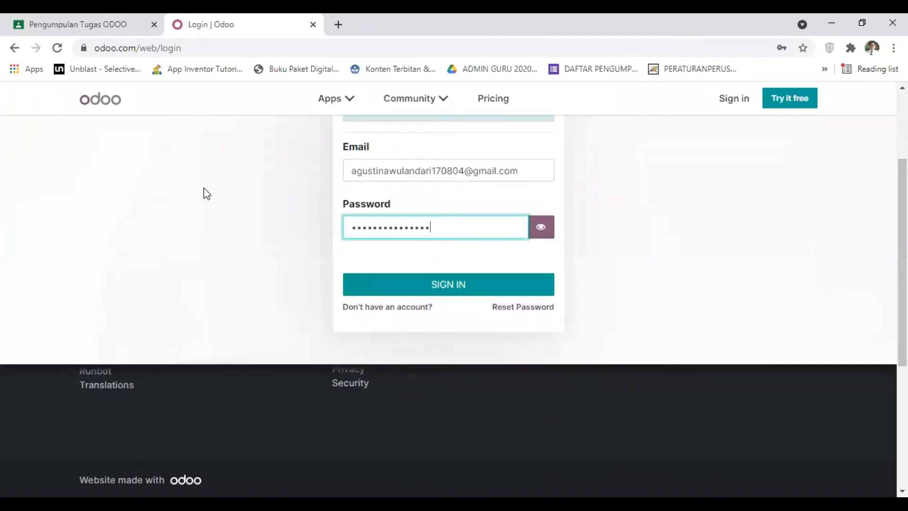
Sign in with the filled-in login details and connect to the pt-wulan-jaya2 database
{"action": "scroll", "coordinate": [206, 193], "scroll_direction": "up", "scroll_amount": 1}
{"action": "scroll", "coordinate": [207, 193], "scroll_direction": "down", "scroll_amount": 2}
{"action": "scroll", "coordinate": [207, 193], "scroll_direction": "up", "scroll_amount": 1}
{"action": "left_click", "coordinate": [453, 285]}
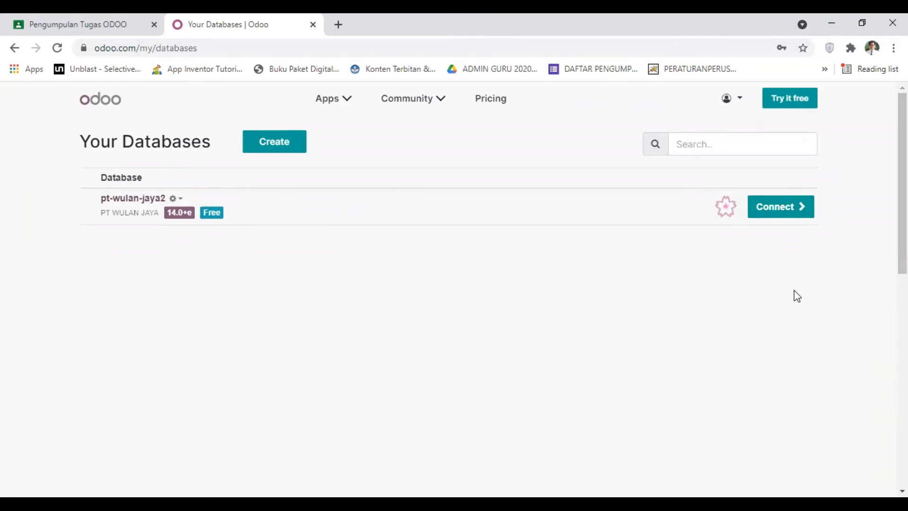
{"action": "left_click", "coordinate": [781, 212]}
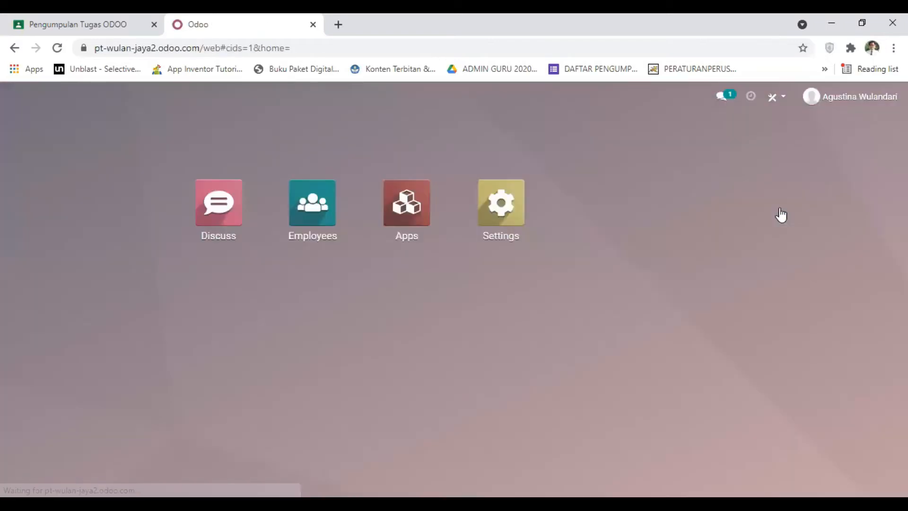
Start a new department record in the Employees app and set its Department Name to Keuangan
{"action": "left_click", "coordinate": [313, 213]}
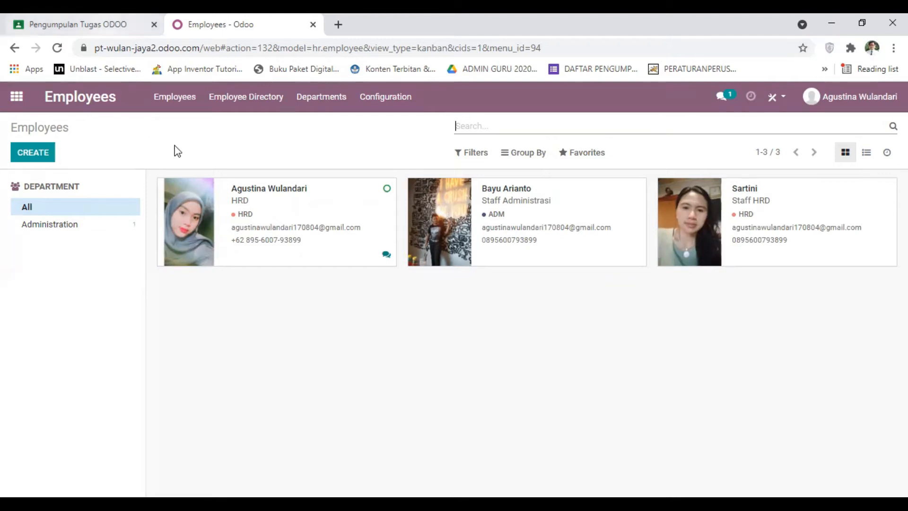
{"action": "left_click", "coordinate": [322, 100]}
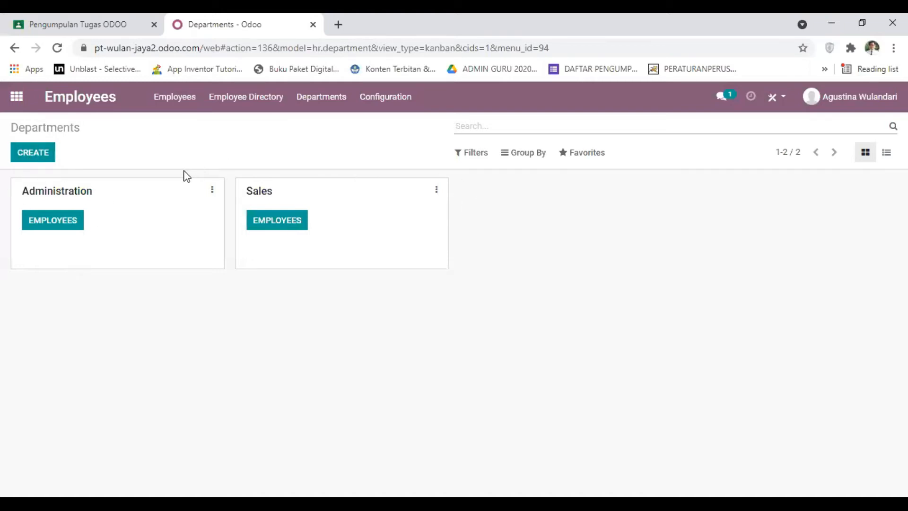
{"action": "left_click", "coordinate": [33, 155]}
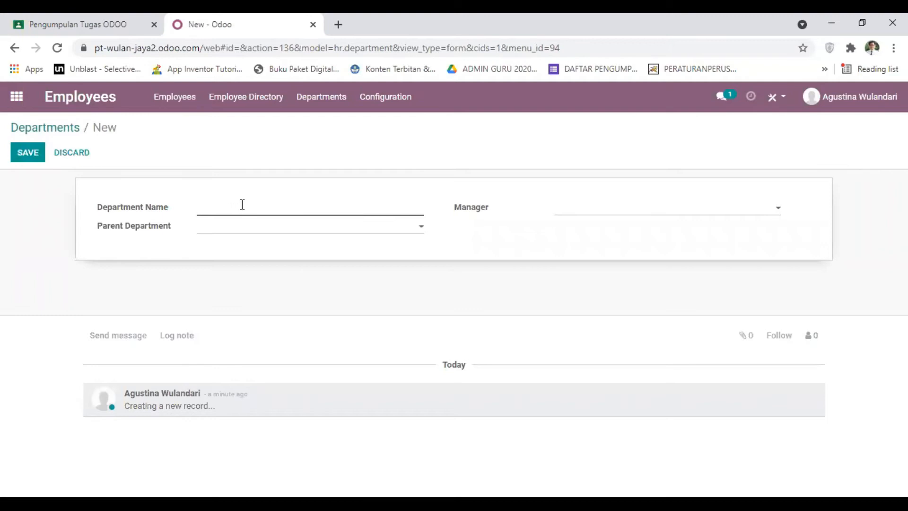
{"action": "type", "text": "Keuangan"}
Check the available Parent Department options for the Keuangan department without choosing one
{"action": "left_click", "coordinate": [406, 232]}
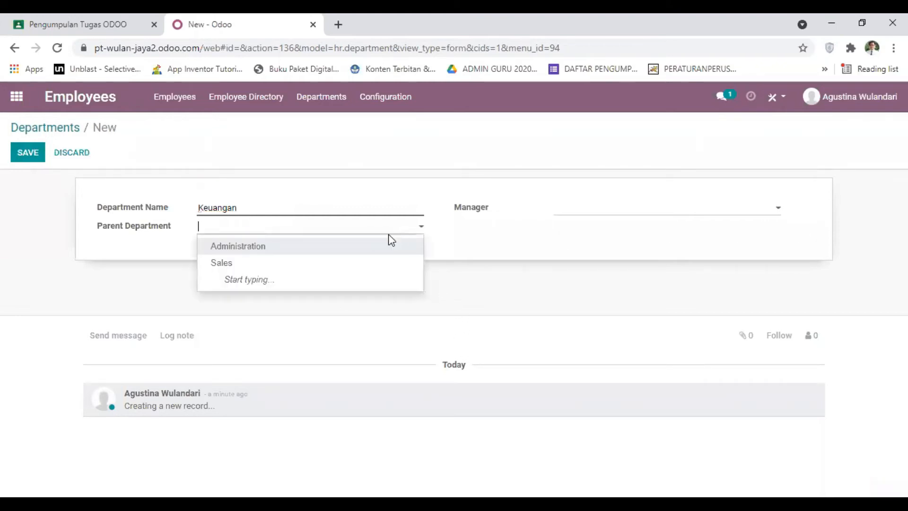
{"action": "left_click", "coordinate": [341, 152]}
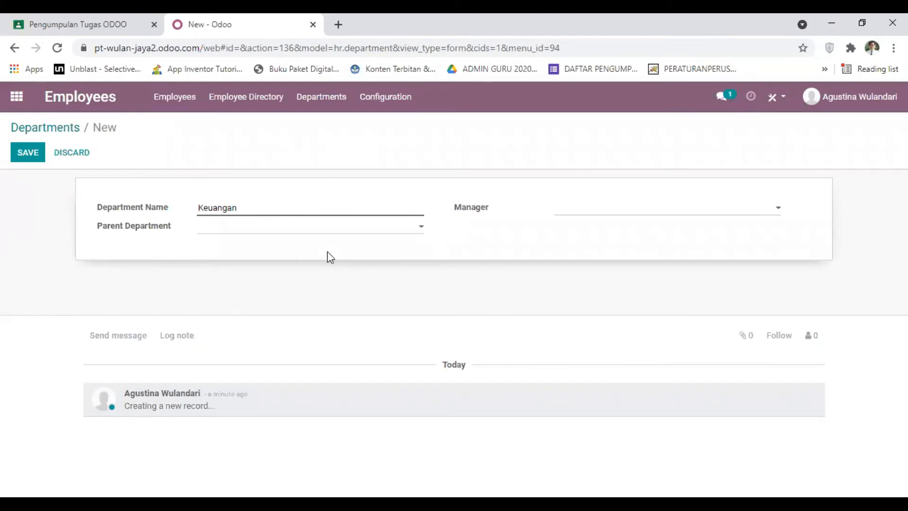
{"action": "left_click", "coordinate": [329, 226]}
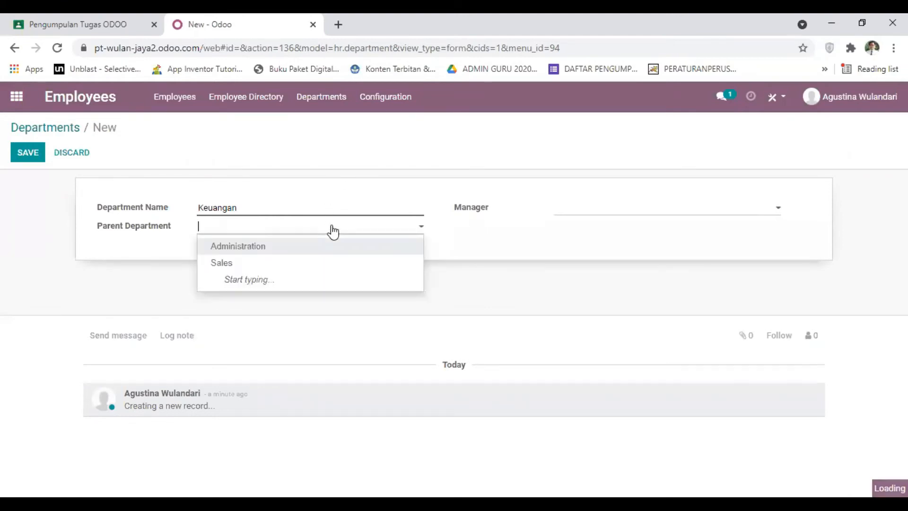
{"action": "left_click", "coordinate": [326, 169]}
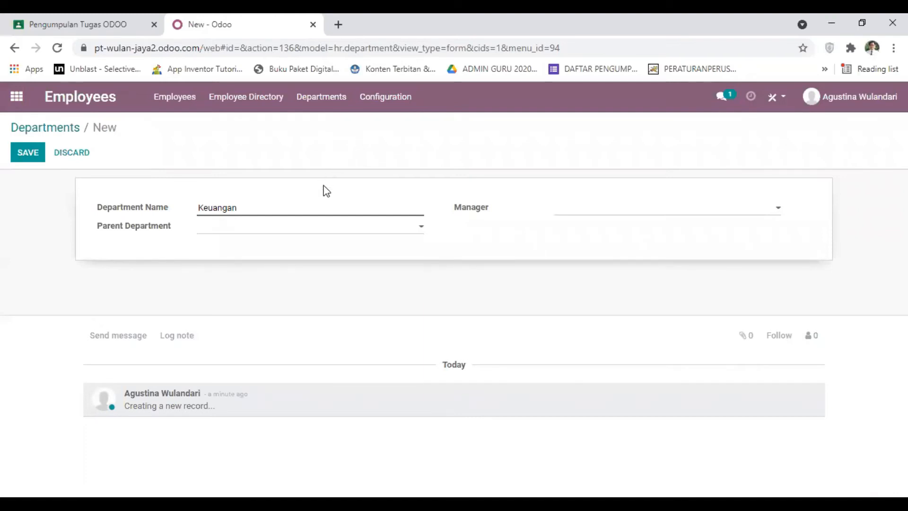
{"action": "left_click", "coordinate": [303, 232]}
{"action": "left_click", "coordinate": [303, 231]}
Assign the Staff HRD employee as the Keuangan department's manager and save the department
{"action": "left_click", "coordinate": [780, 214]}
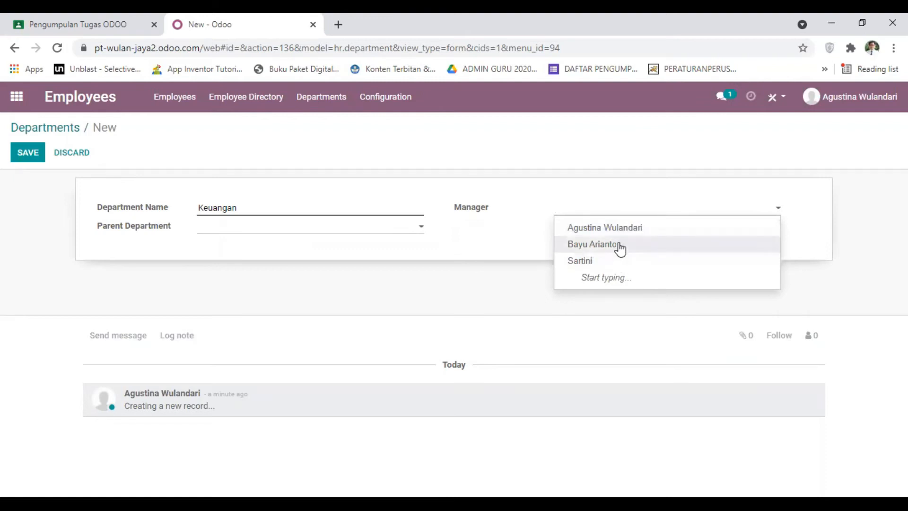
{"action": "left_click", "coordinate": [618, 265]}
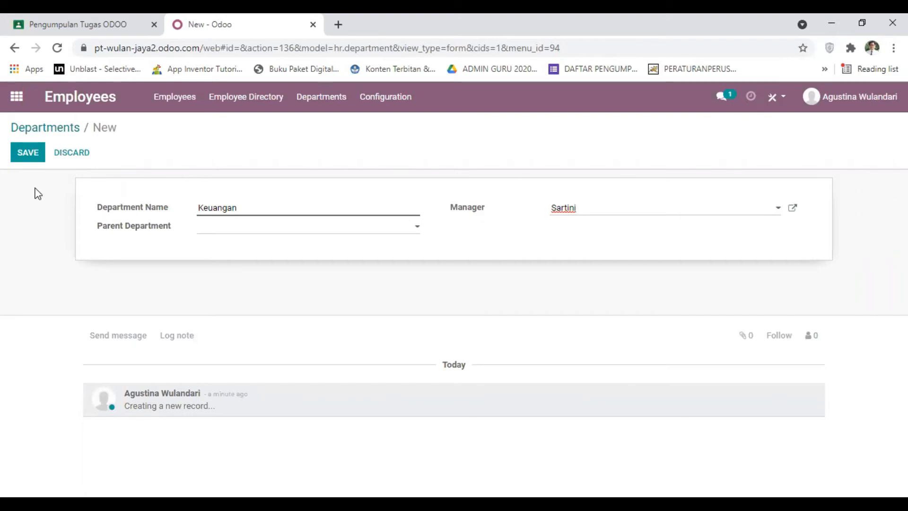
{"action": "left_click", "coordinate": [33, 154]}
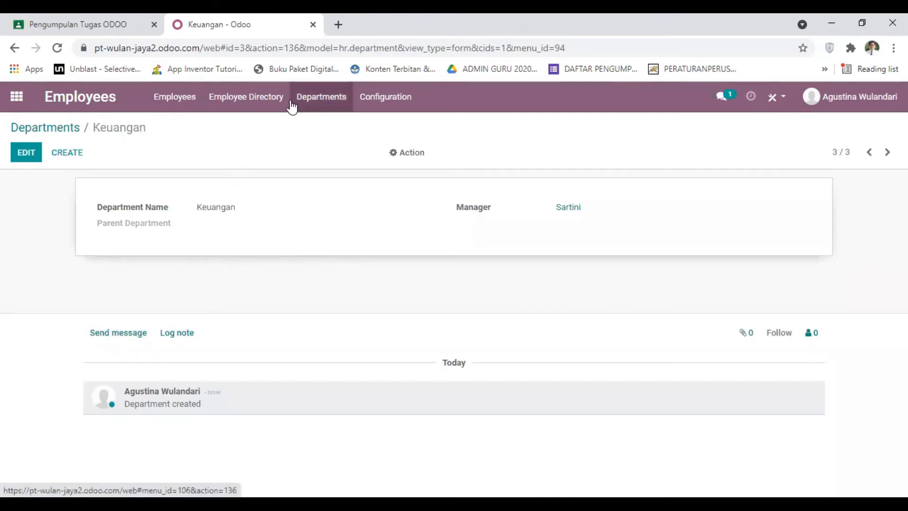
Review the employees listed from the Keuangan department and examine the Staff Administrasi employee's record and department
{"action": "left_click", "coordinate": [307, 103]}
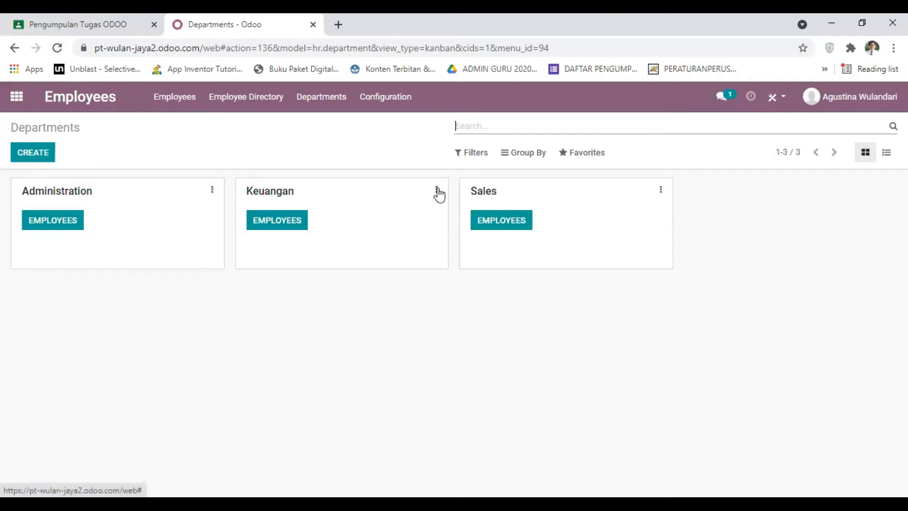
{"action": "left_click", "coordinate": [290, 223]}
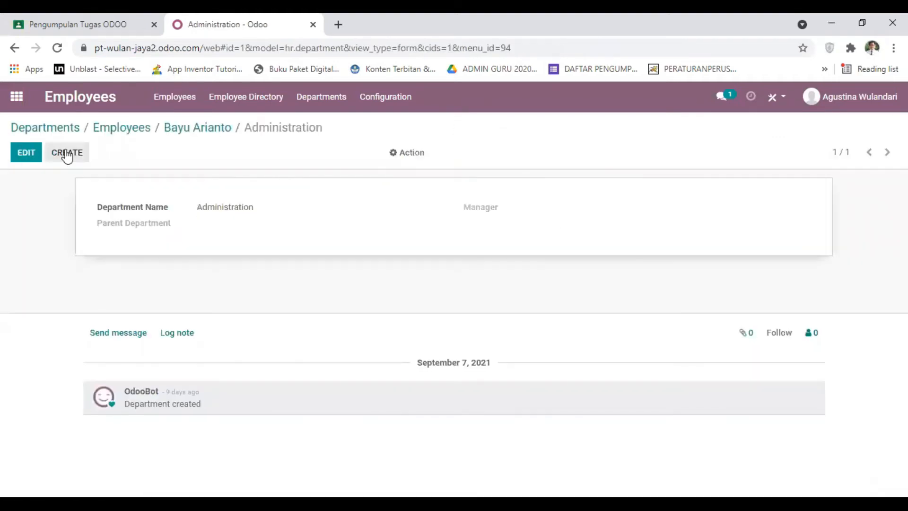
{"action": "left_click", "coordinate": [128, 135]}
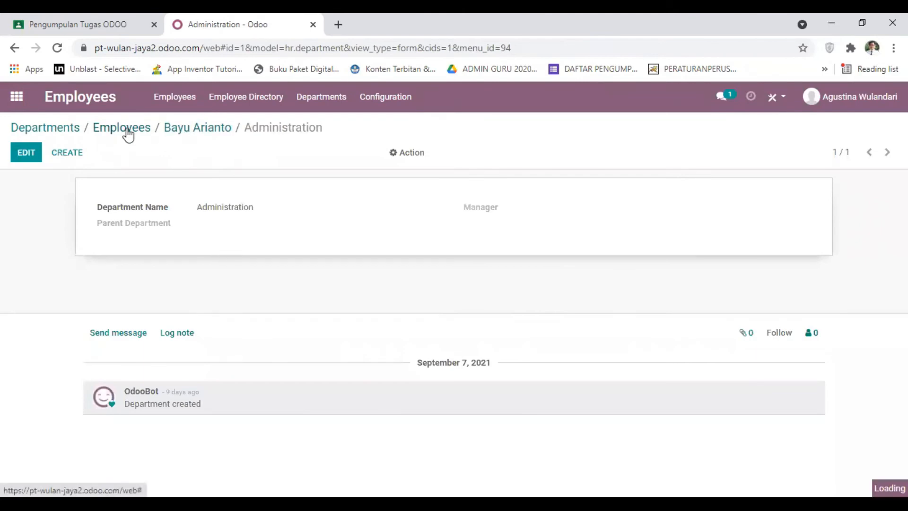
{"action": "left_click", "coordinate": [529, 239]}
{"action": "scroll", "coordinate": [345, 282], "scroll_direction": "down", "scroll_amount": 2}
{"action": "scroll", "coordinate": [345, 284], "scroll_direction": "down", "scroll_amount": 3}
{"action": "scroll", "coordinate": [345, 284], "scroll_direction": "up", "scroll_amount": 5}
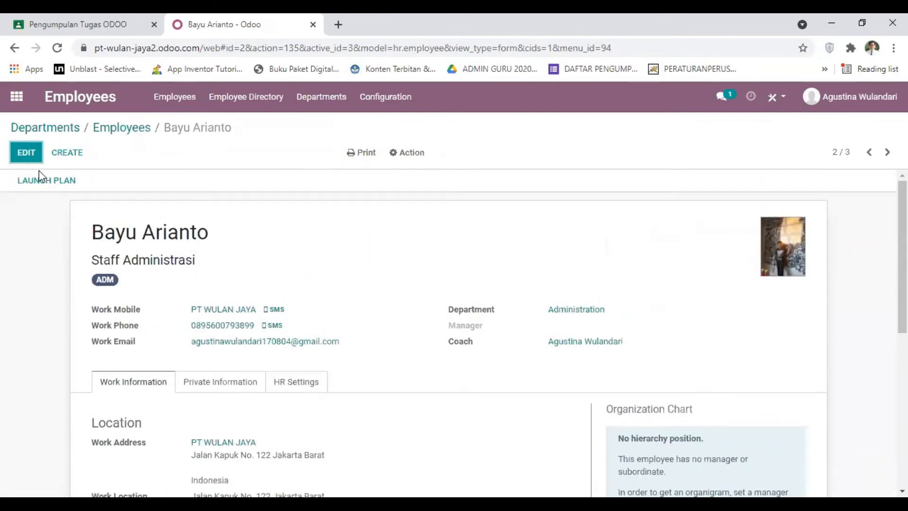
{"action": "left_click", "coordinate": [29, 154]}
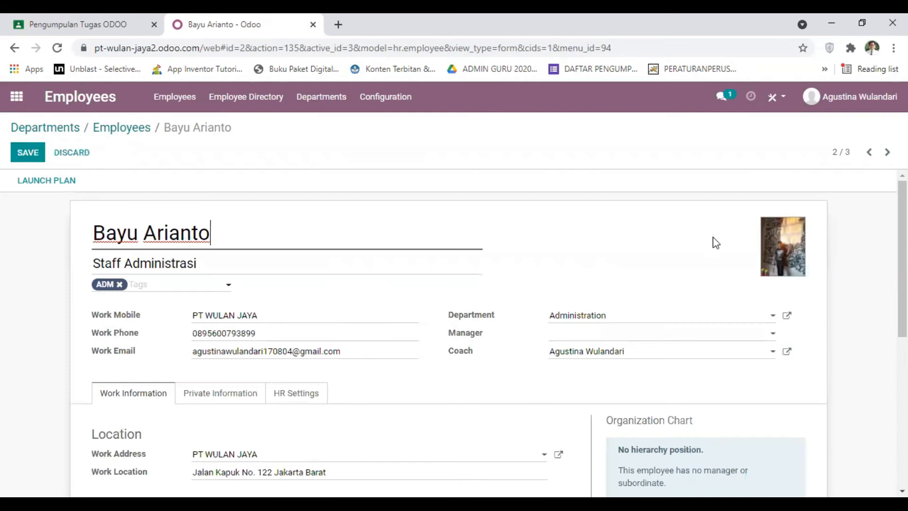
{"action": "scroll", "coordinate": [697, 241], "scroll_direction": "down", "scroll_amount": 1}
{"action": "scroll", "coordinate": [697, 245], "scroll_direction": "down", "scroll_amount": 1}
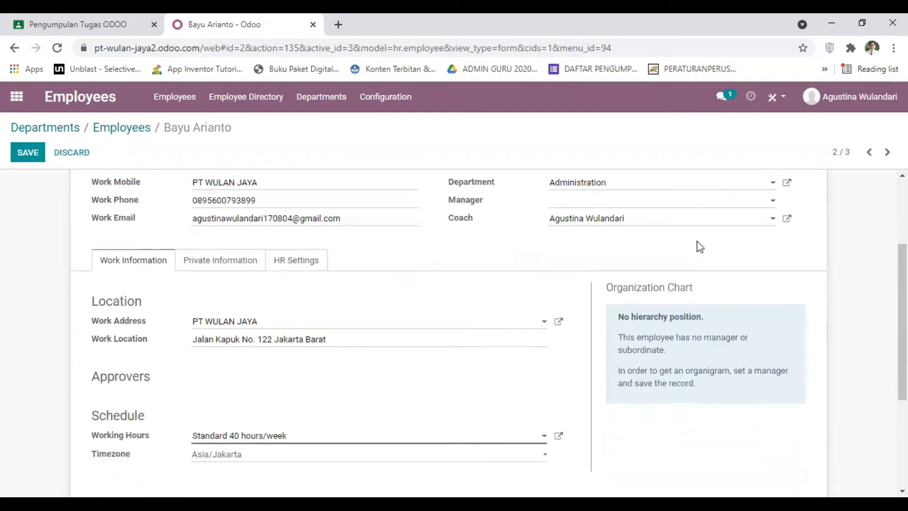
{"action": "scroll", "coordinate": [614, 257], "scroll_direction": "up", "scroll_amount": 1}
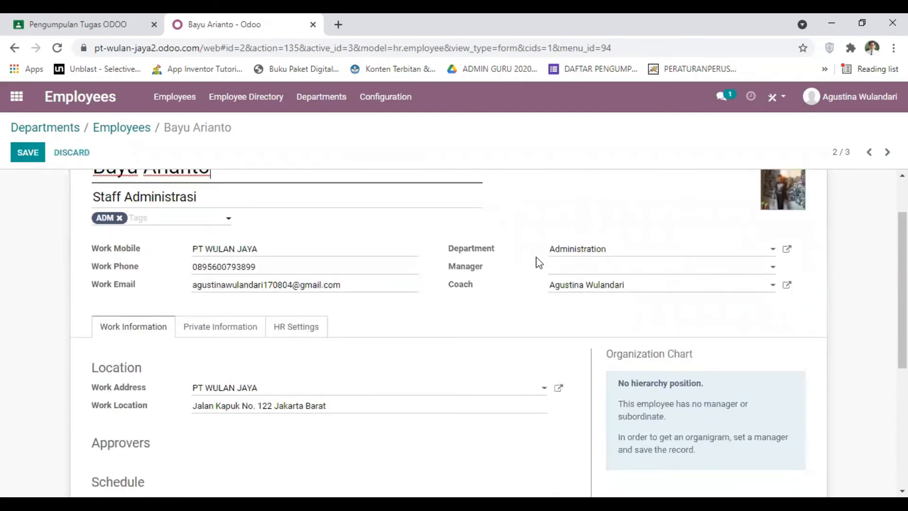
{"action": "scroll", "coordinate": [356, 219], "scroll_direction": "up", "scroll_amount": 1}
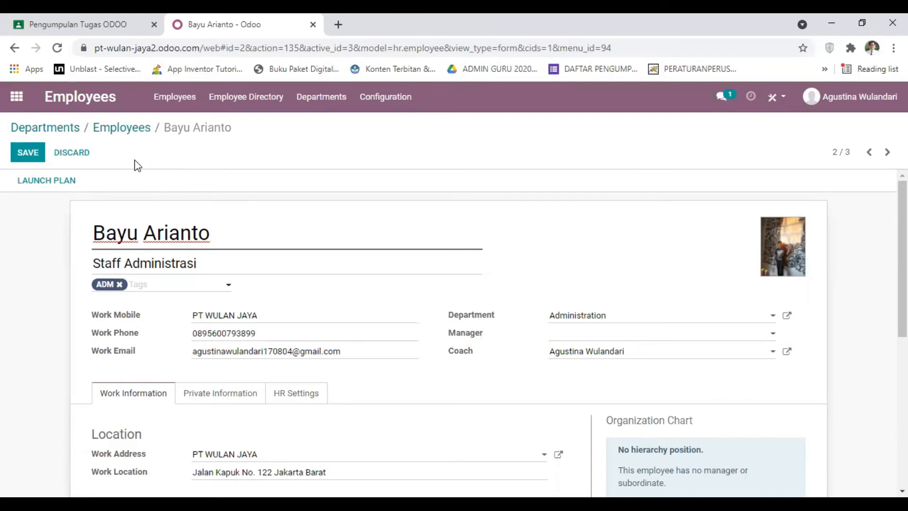
{"action": "scroll", "coordinate": [267, 218], "scroll_direction": "down", "scroll_amount": 1}
{"action": "scroll", "coordinate": [265, 220], "scroll_direction": "up", "scroll_amount": 1}
{"action": "left_click", "coordinate": [206, 264]}
{"action": "scroll", "coordinate": [235, 259], "scroll_direction": "down", "scroll_amount": 1}
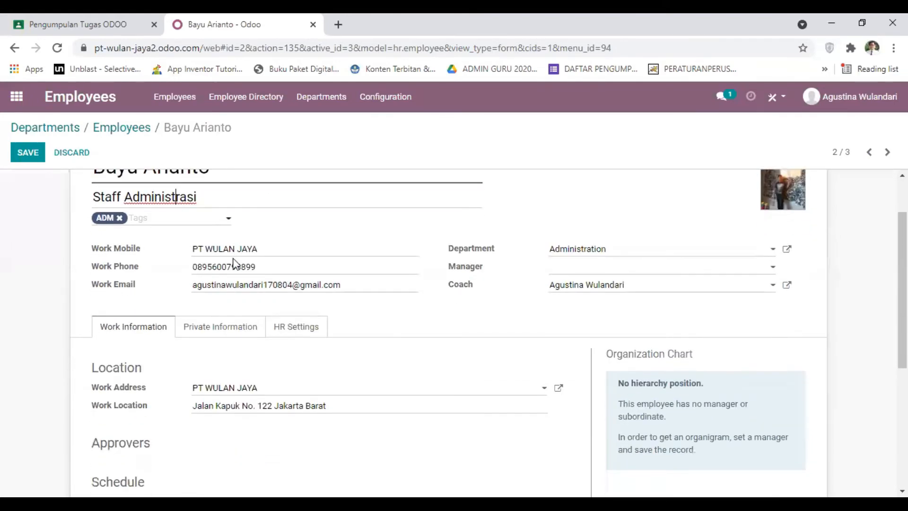
{"action": "scroll", "coordinate": [234, 259], "scroll_direction": "up", "scroll_amount": 1}
{"action": "left_click", "coordinate": [77, 153]}
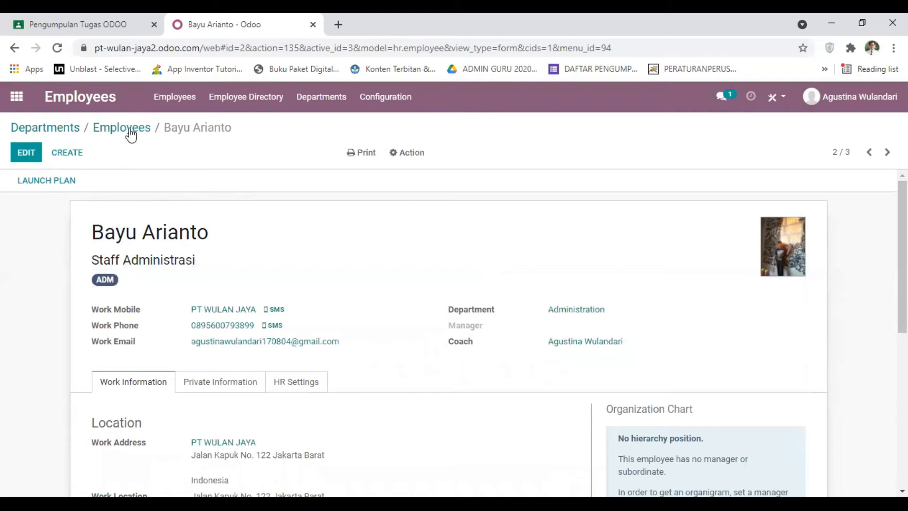
Return to the departments overview and view the employees of the Keuangan department
{"action": "left_click", "coordinate": [170, 99]}
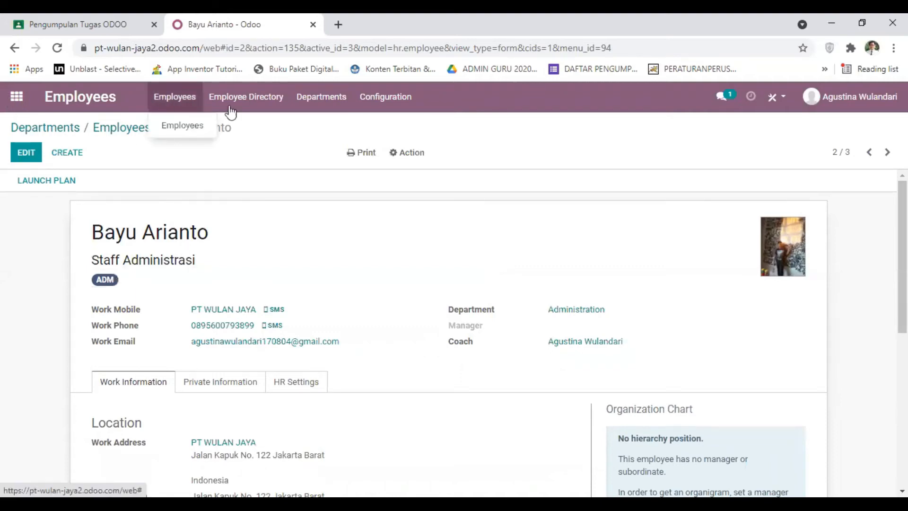
{"action": "left_click", "coordinate": [322, 99]}
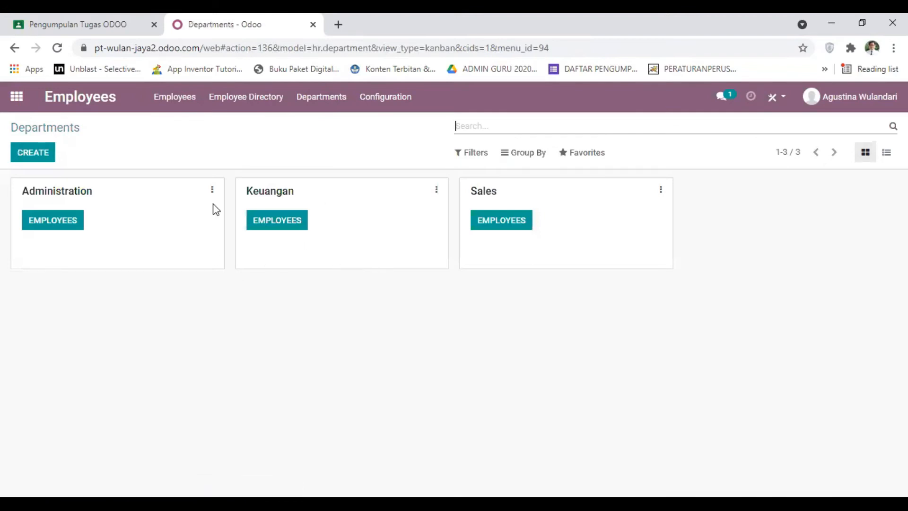
{"action": "left_click", "coordinate": [288, 225]}
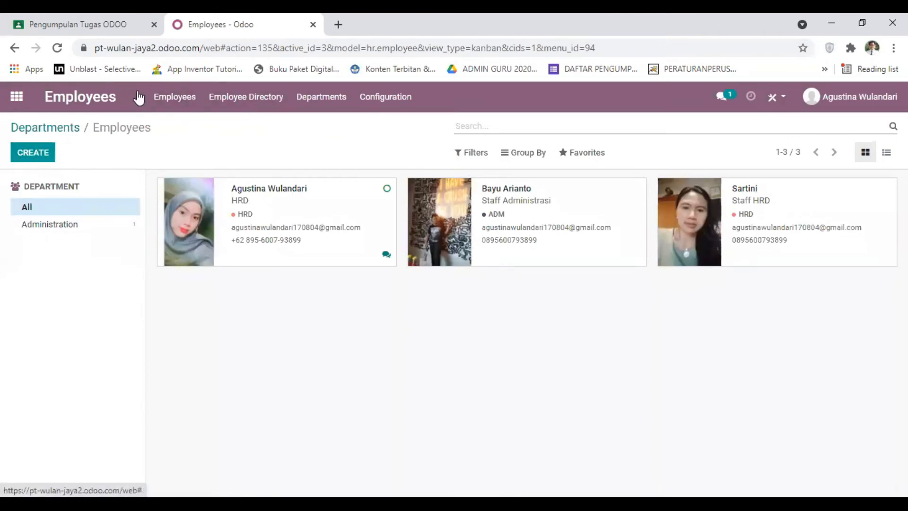
Start a new employee record from the main employee list and enter the employee's full name
{"action": "left_click", "coordinate": [174, 103]}
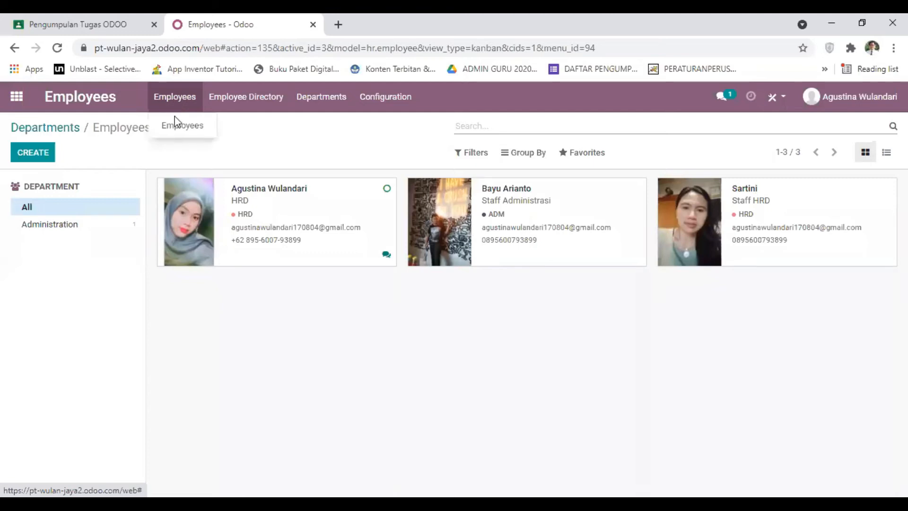
{"action": "left_click", "coordinate": [24, 154]}
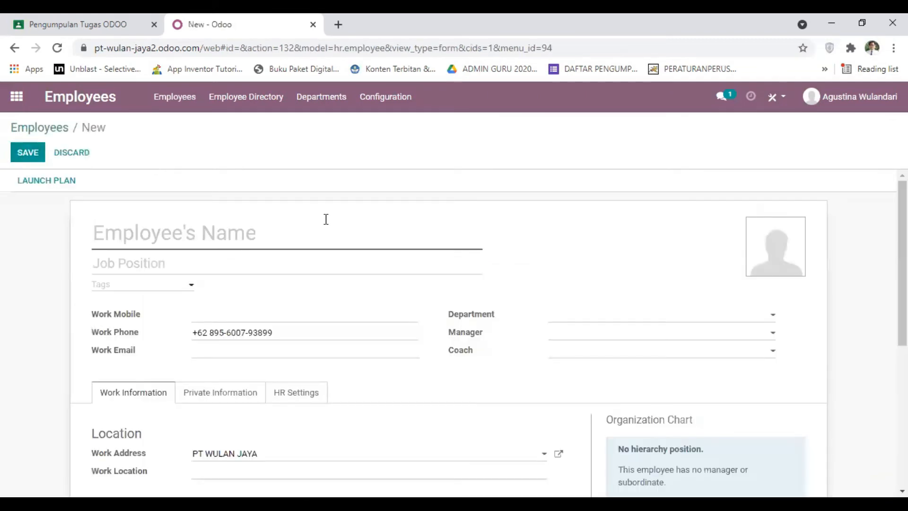
{"action": "scroll", "coordinate": [324, 217], "scroll_direction": "down", "scroll_amount": 2}
{"action": "scroll", "coordinate": [324, 217], "scroll_direction": "up", "scroll_amount": 2}
{"action": "scroll", "coordinate": [249, 192], "scroll_direction": "down", "scroll_amount": 2}
{"action": "scroll", "coordinate": [250, 191], "scroll_direction": "up", "scroll_amount": 2}
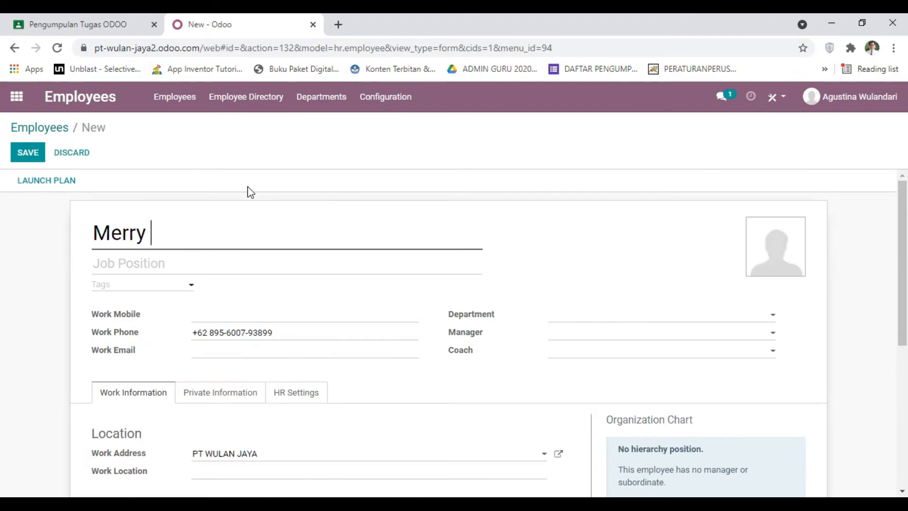
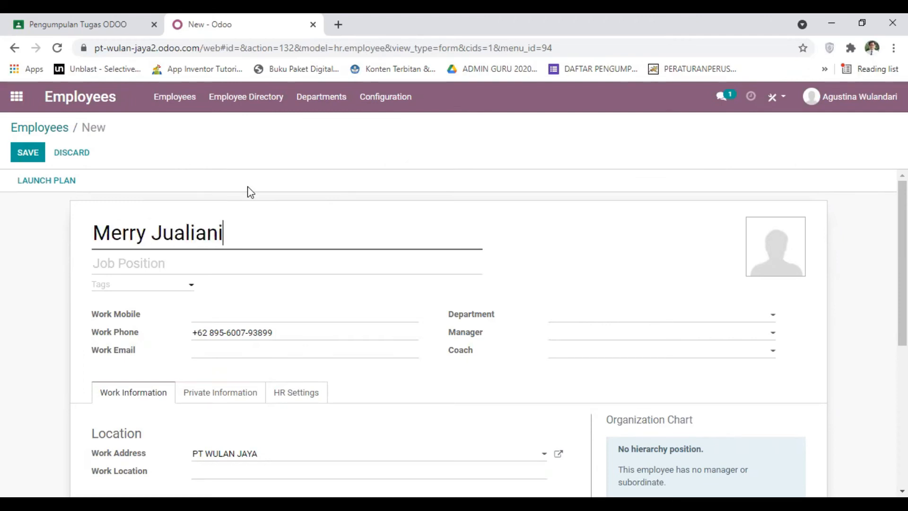
Set the new employee's Job Position to Staff Keuangan
{"action": "scroll", "coordinate": [213, 201], "scroll_direction": "down", "scroll_amount": 2}
{"action": "scroll", "coordinate": [160, 213], "scroll_direction": "up", "scroll_amount": 2}
{"action": "left_click", "coordinate": [155, 256]}
{"action": "type", "text": "Sta"}
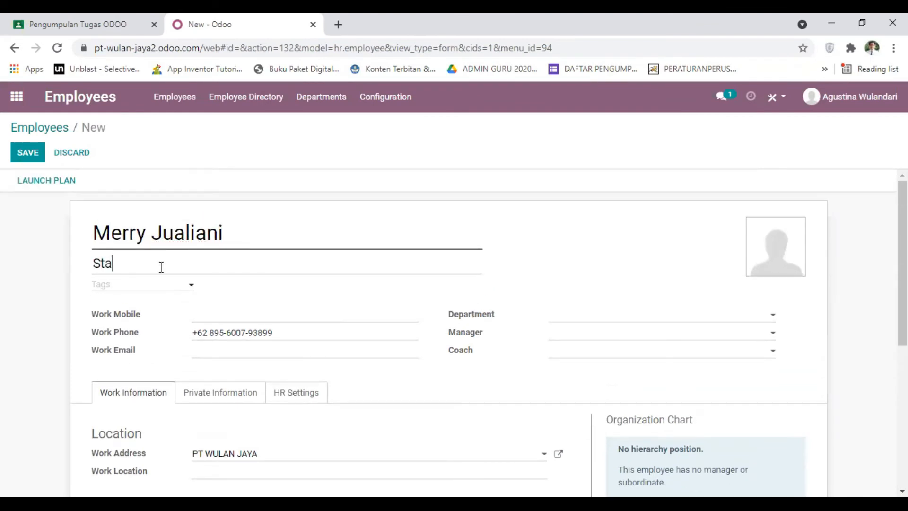
{"action": "type", "text": "ff Bag"}
{"action": "key", "text": "BackSpace"}
{"action": "key", "text": "BackSpace"}
{"action": "type", "text": "Keuangan"}
Enter the new employee's Work Mobile number and replace the prefilled Work Phone number after the +62 prefix
{"action": "left_click", "coordinate": [228, 314]}
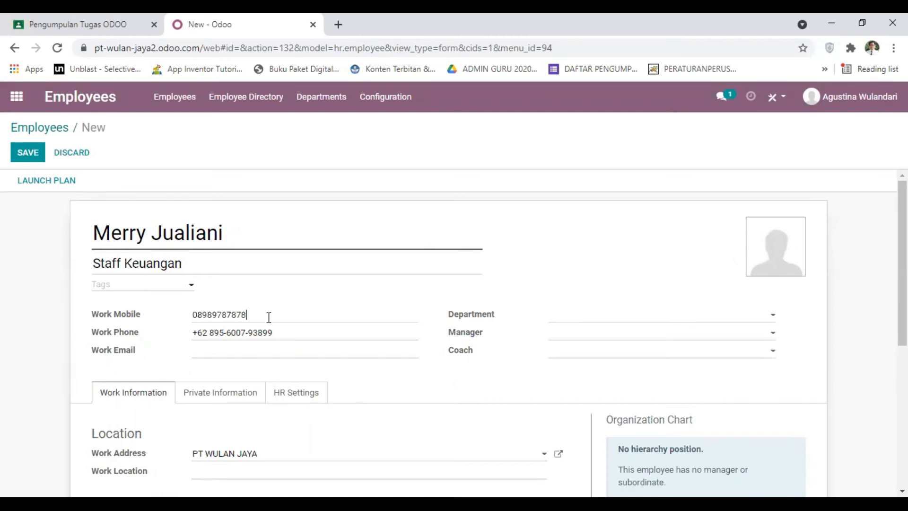
{"action": "left_click", "coordinate": [289, 328]}
{"action": "left_click_drag", "start_coordinate": [288, 330], "coordinate": [211, 332]}
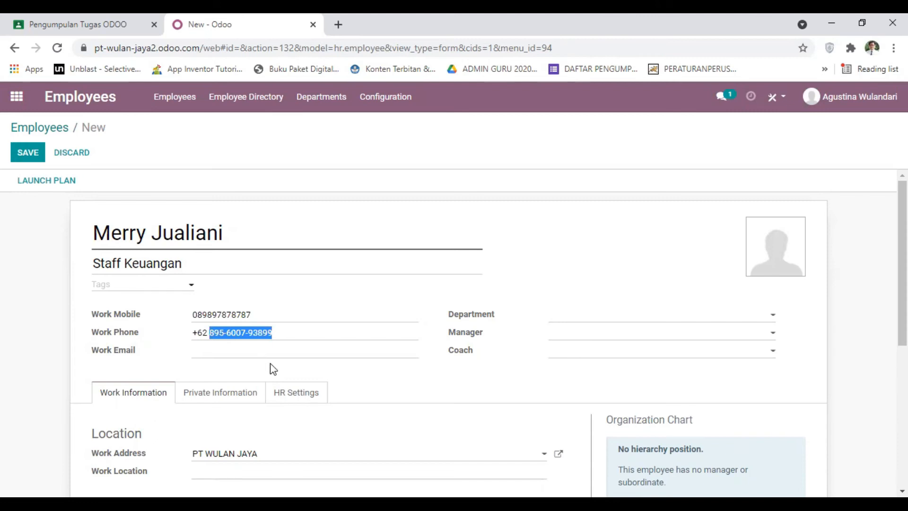
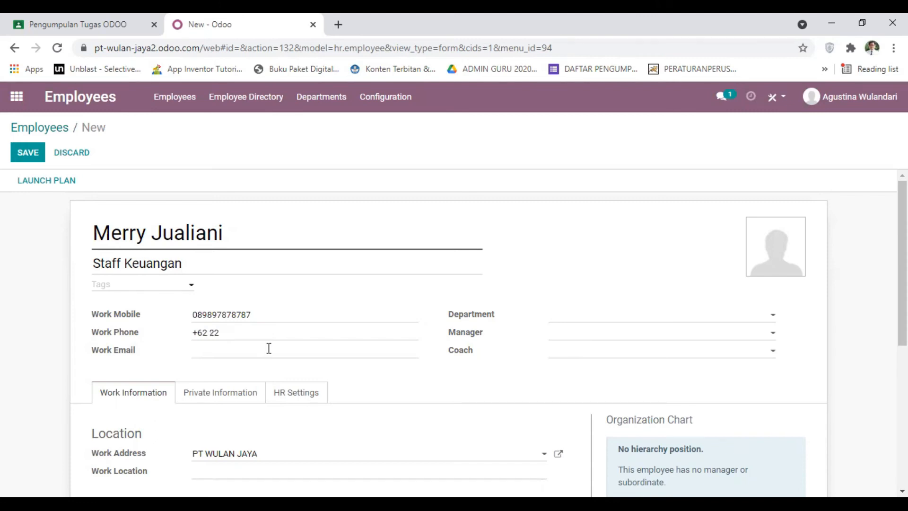
Set the new employee's Department to Keuangan and choose the Staff HRD employee as both Manager and Coach
{"action": "scroll", "coordinate": [544, 267], "scroll_direction": "down", "scroll_amount": 1}
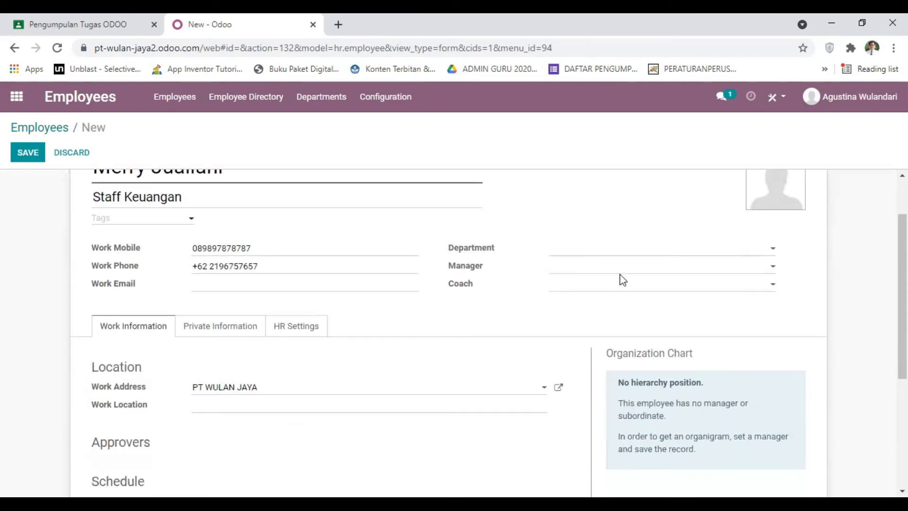
{"action": "left_click", "coordinate": [593, 251]}
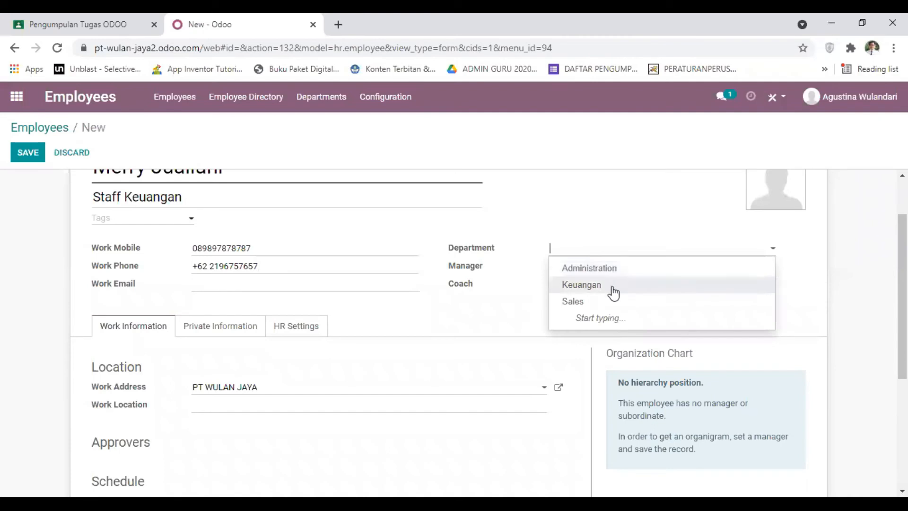
{"action": "left_click", "coordinate": [613, 287]}
{"action": "left_click", "coordinate": [622, 271]}
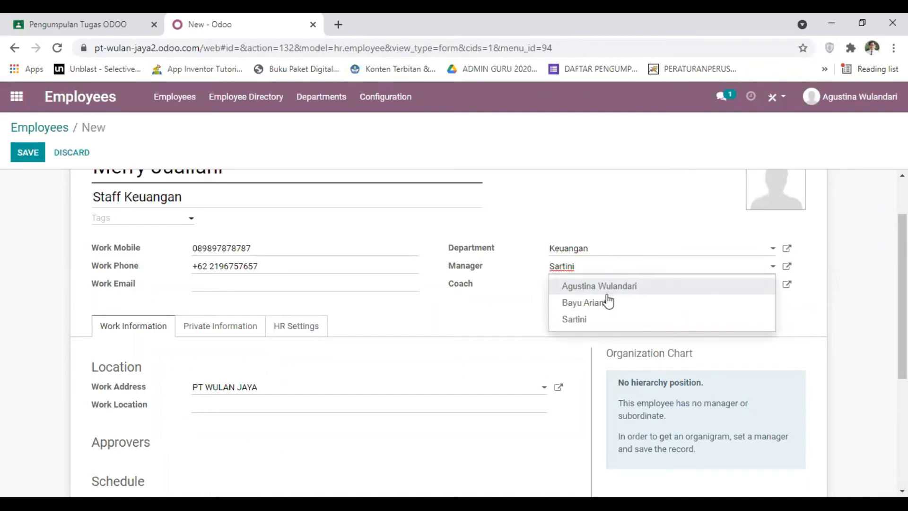
{"action": "left_click", "coordinate": [601, 325]}
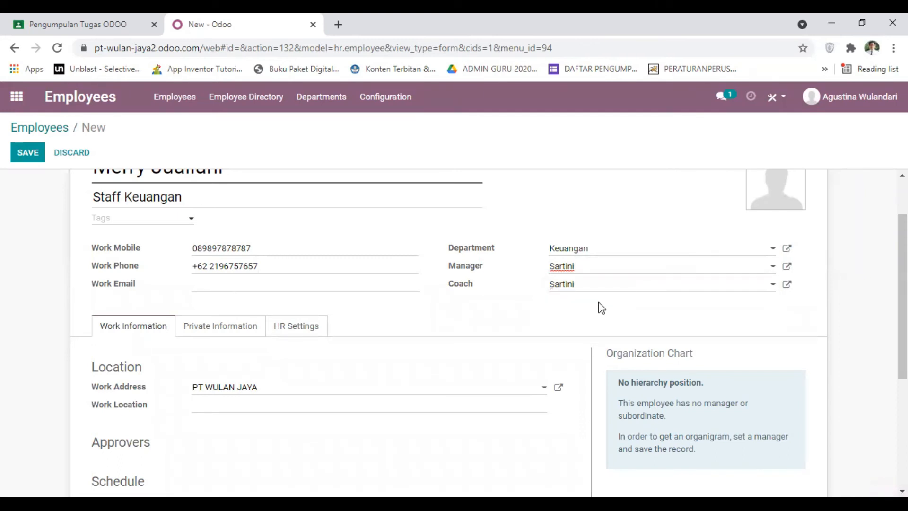
{"action": "left_click", "coordinate": [616, 287]}
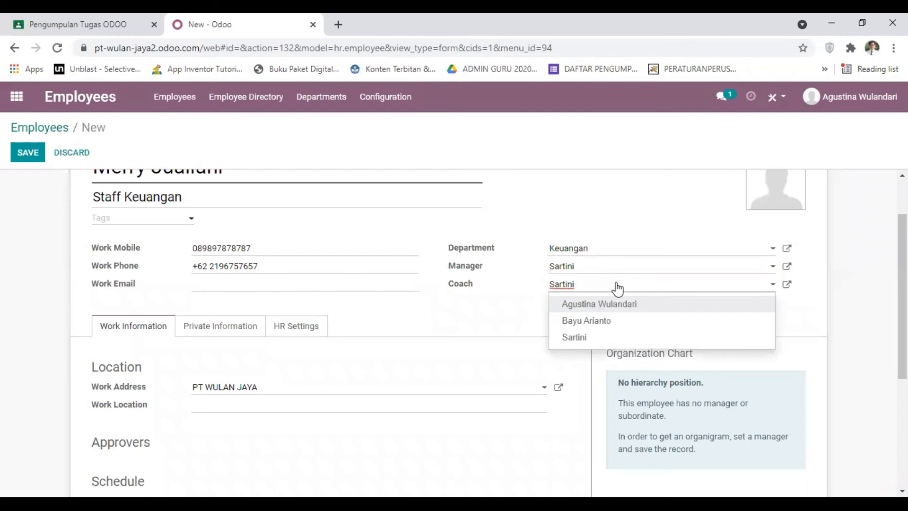
{"action": "left_click", "coordinate": [603, 338]}
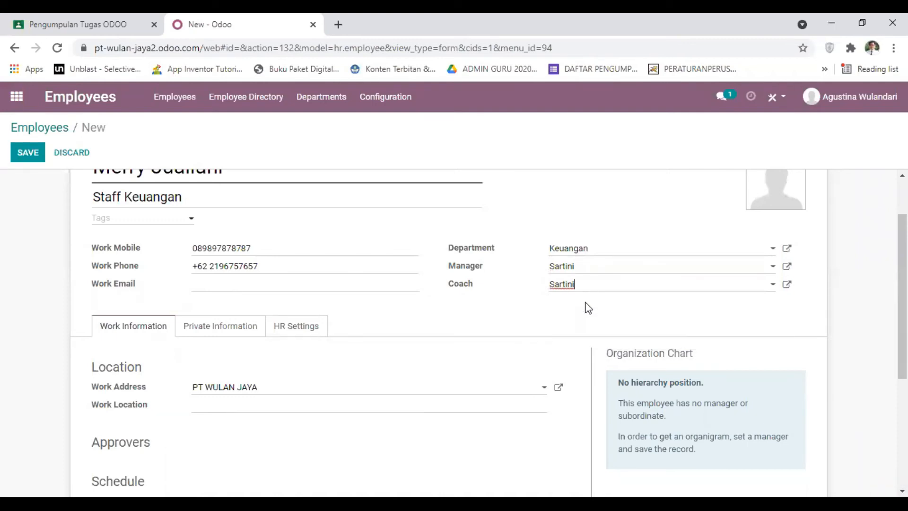
Enter the new employee's Work Email address
{"action": "scroll", "coordinate": [412, 222], "scroll_direction": "down", "scroll_amount": 1}
{"action": "scroll", "coordinate": [413, 222], "scroll_direction": "down", "scroll_amount": 1}
{"action": "scroll", "coordinate": [428, 246], "scroll_direction": "up", "scroll_amount": 1}
{"action": "scroll", "coordinate": [582, 296], "scroll_direction": "down", "scroll_amount": 1}
{"action": "left_click", "coordinate": [205, 218]}
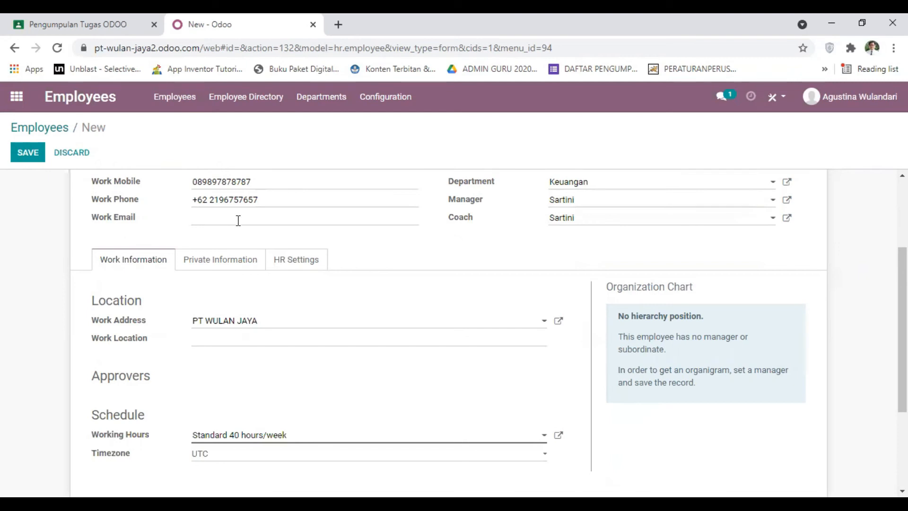
{"action": "scroll", "coordinate": [256, 234], "scroll_direction": "up", "scroll_amount": 2}
{"action": "scroll", "coordinate": [284, 253], "scroll_direction": "down", "scroll_amount": 1}
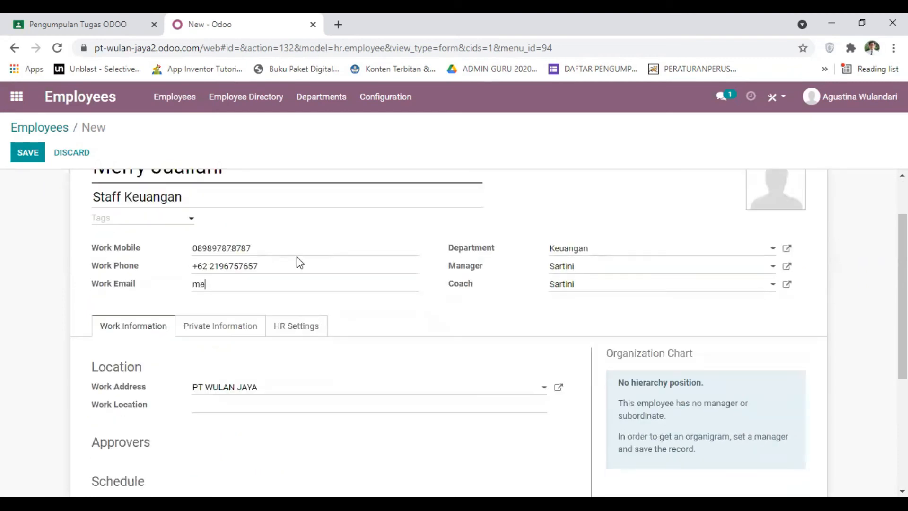
{"action": "scroll", "coordinate": [298, 257], "scroll_direction": "down", "scroll_amount": 1}
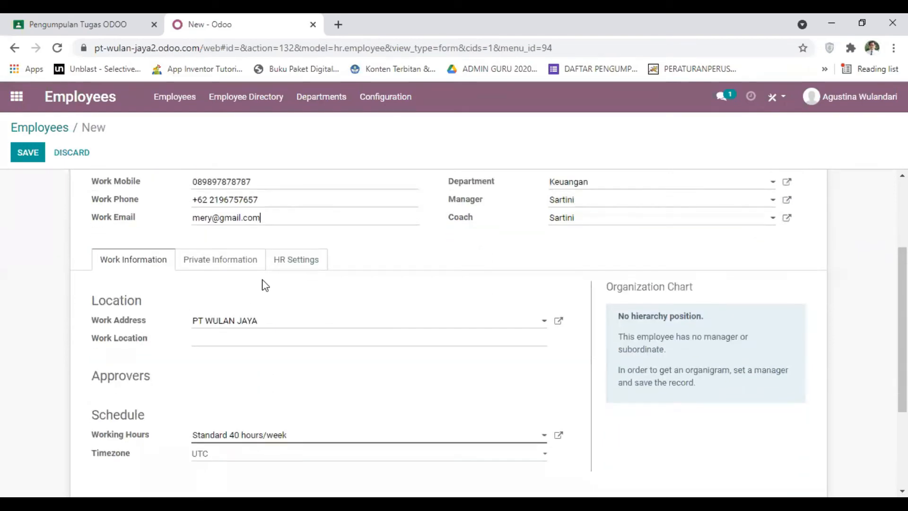
Look over the new employee's work information and private information fields
{"action": "scroll", "coordinate": [396, 303], "scroll_direction": "up", "scroll_amount": 1}
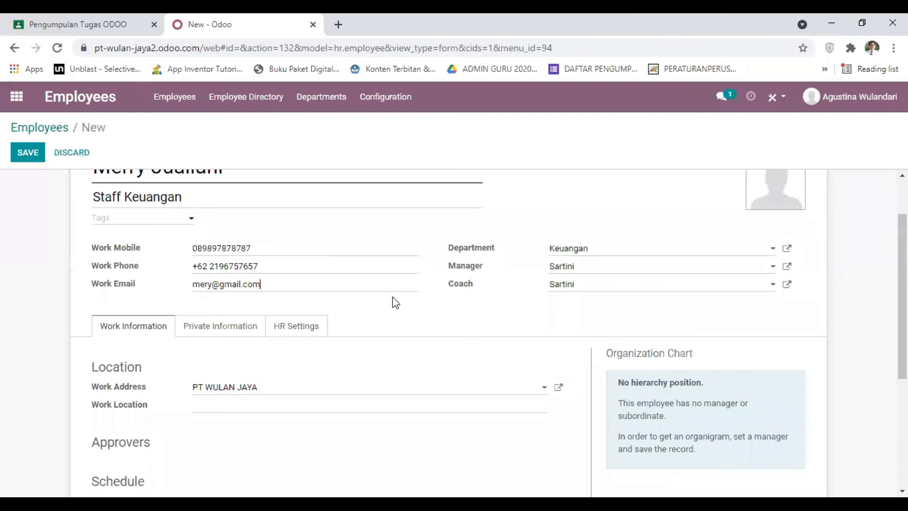
{"action": "scroll", "coordinate": [396, 303], "scroll_direction": "down", "scroll_amount": 3}
{"action": "scroll", "coordinate": [395, 302], "scroll_direction": "up", "scroll_amount": 2}
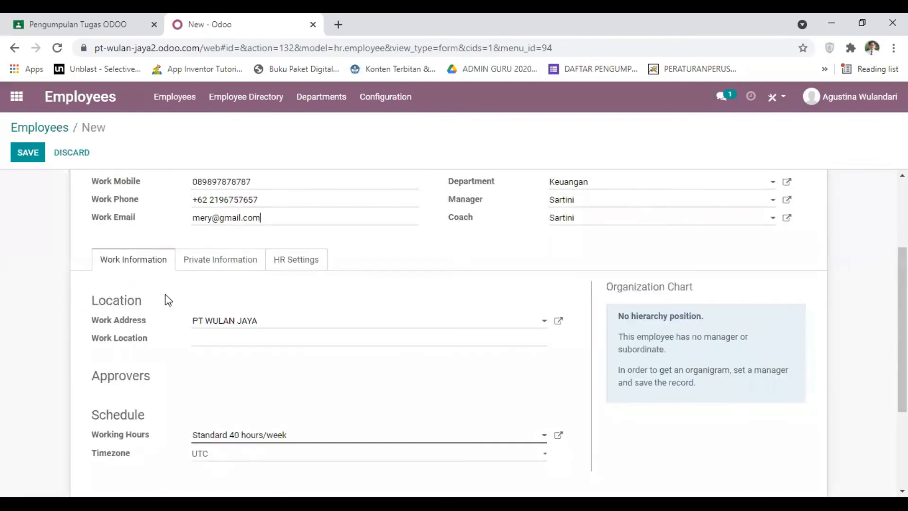
{"action": "left_click", "coordinate": [208, 263]}
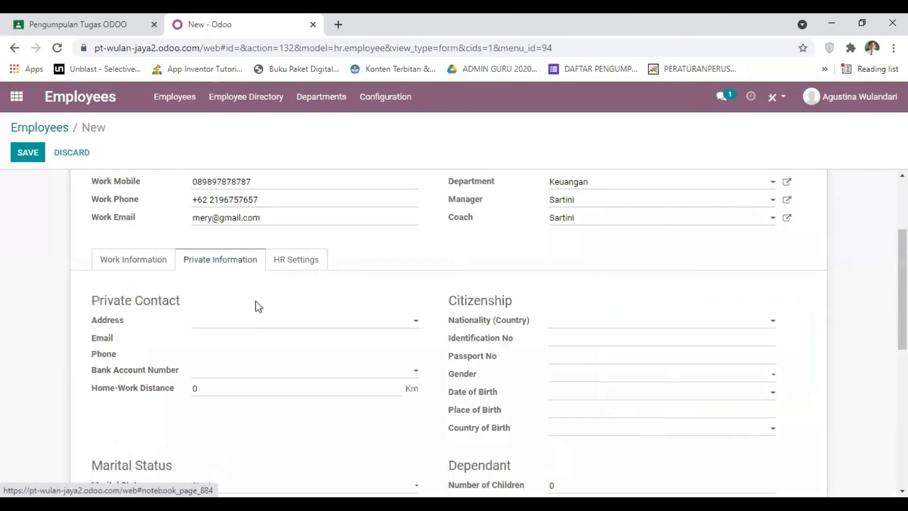
{"action": "scroll", "coordinate": [286, 324], "scroll_direction": "down", "scroll_amount": 3}
{"action": "scroll", "coordinate": [292, 308], "scroll_direction": "up", "scroll_amount": 2}
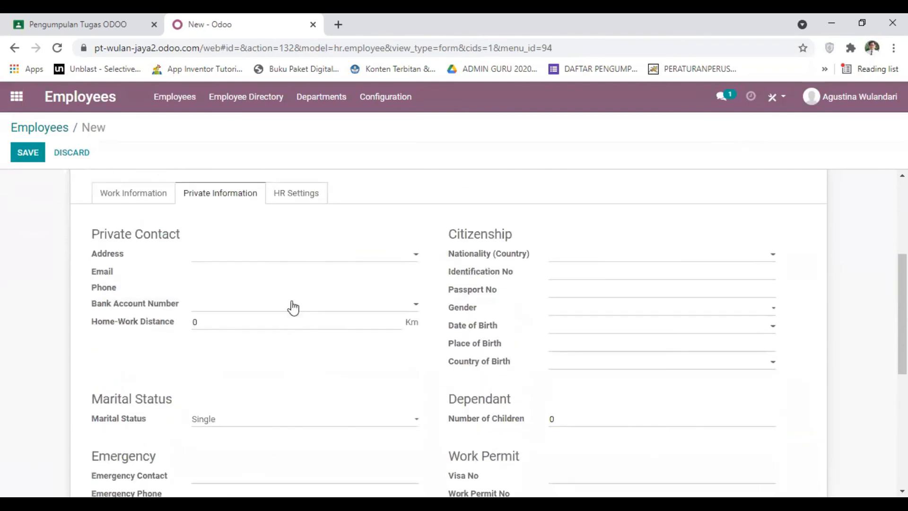
Enter an attendance PIN Code and a Badge ID in the employee's HR settings
{"action": "left_click", "coordinate": [300, 196]}
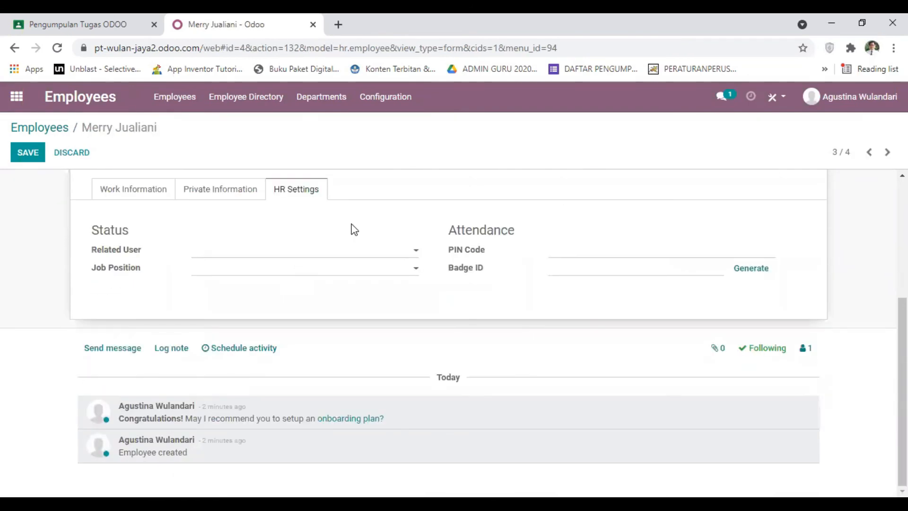
{"action": "left_click_drag", "start_coordinate": [451, 228], "coordinate": [508, 229]}
{"action": "left_click", "coordinate": [543, 215]}
{"action": "left_click", "coordinate": [595, 251]}
{"action": "left_click", "coordinate": [580, 266]}
{"action": "left_click", "coordinate": [631, 299]}
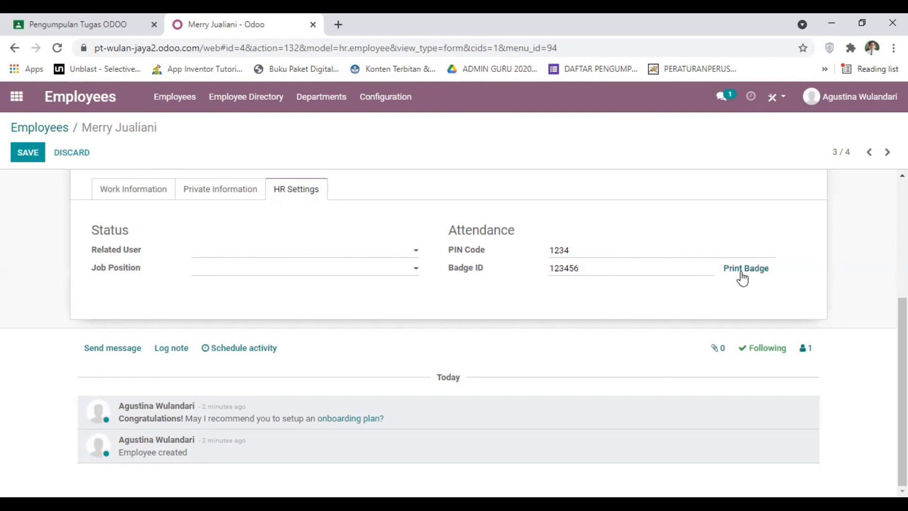
Print the employee's badge, close the badge PDF after viewing it, and save the employee record
{"action": "left_click", "coordinate": [755, 275]}
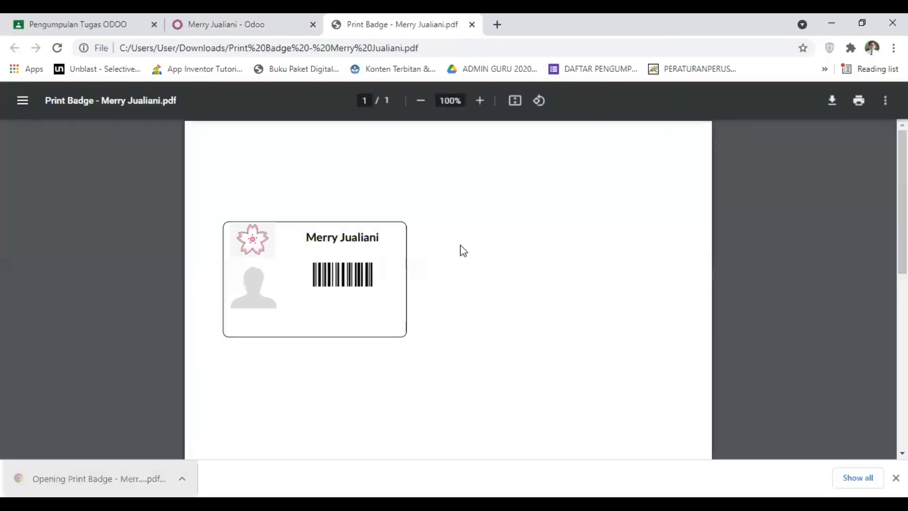
{"action": "scroll", "coordinate": [463, 250], "scroll_direction": "down", "scroll_amount": 2}
{"action": "scroll", "coordinate": [463, 250], "scroll_direction": "up", "scroll_amount": 1}
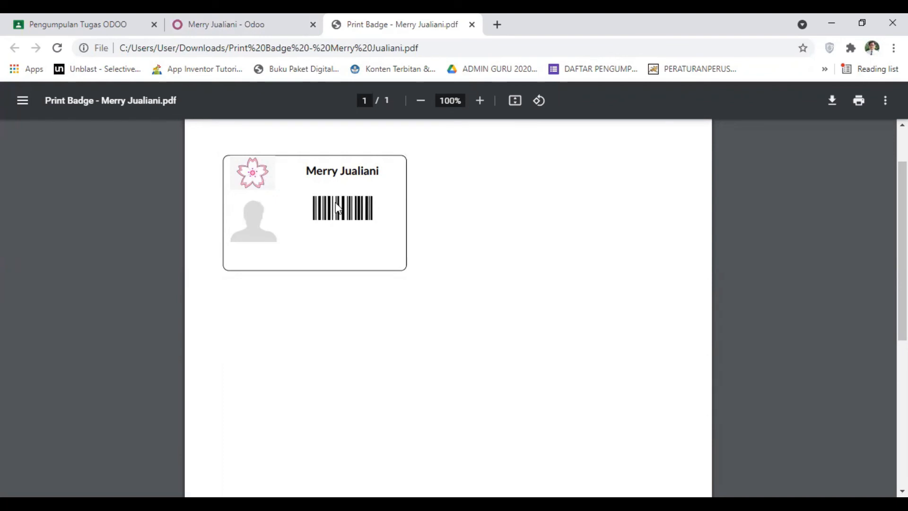
{"action": "left_click", "coordinate": [260, 18]}
{"action": "left_click", "coordinate": [396, 15]}
{"action": "key", "text": "ctrl+w"}
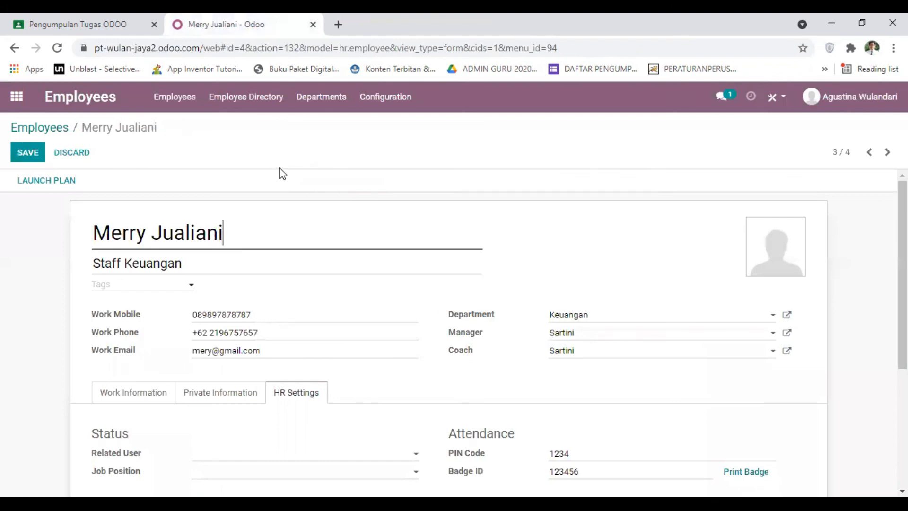
{"action": "left_click", "coordinate": [31, 150]}
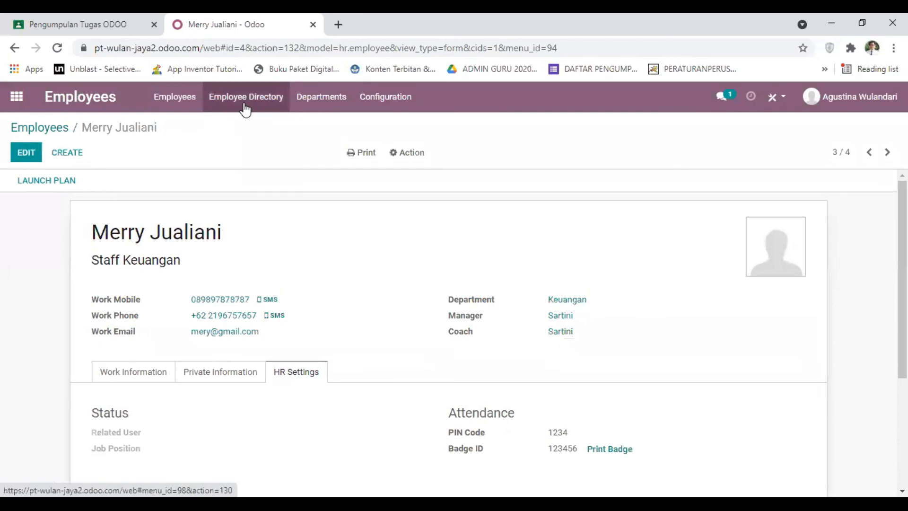
View the departments overview and return to the list of all employees
{"action": "left_click", "coordinate": [323, 105]}
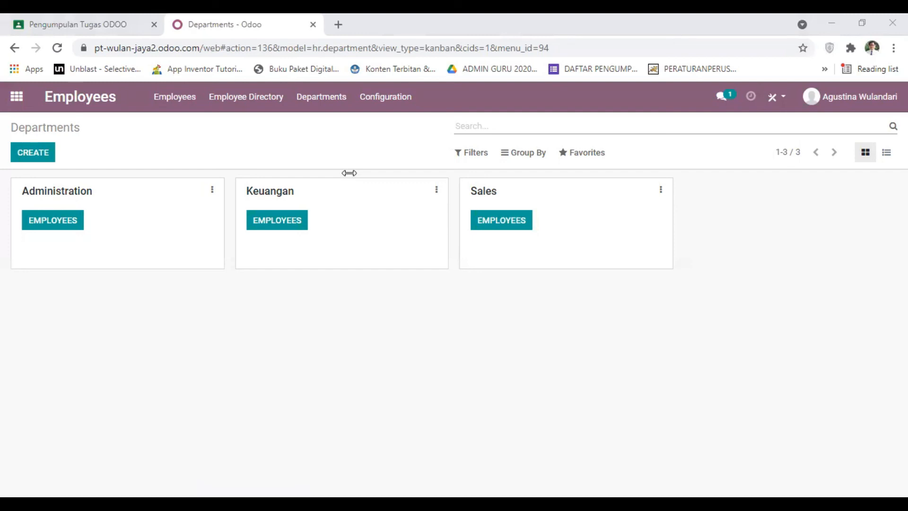
{"action": "left_click", "coordinate": [370, 243]}
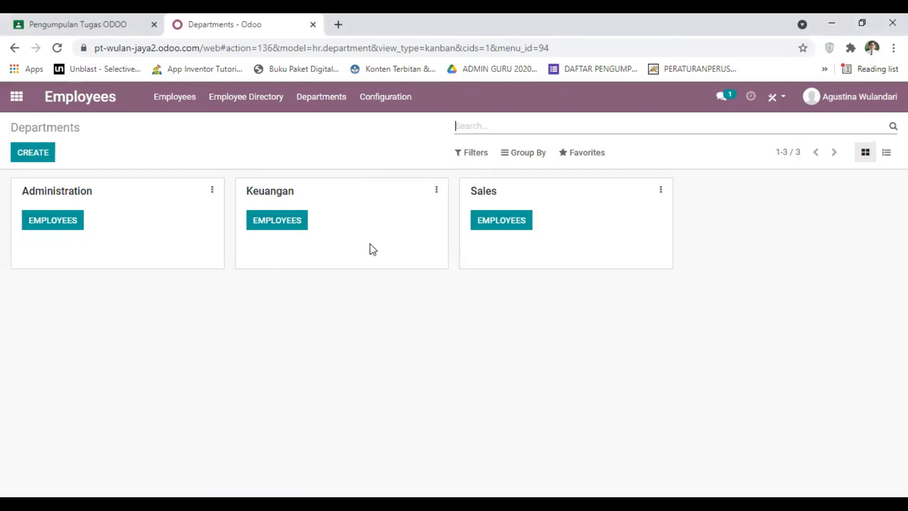
{"action": "left_click", "coordinate": [165, 99]}
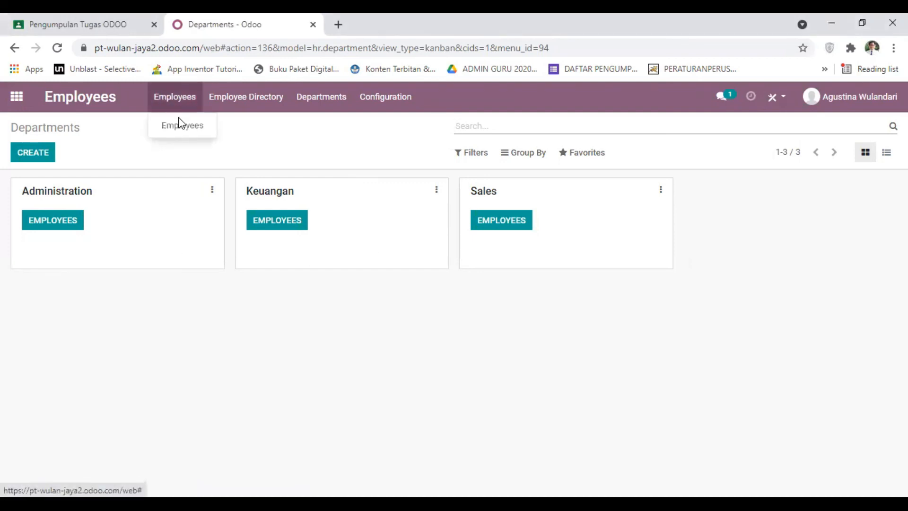
{"action": "left_click", "coordinate": [181, 124]}
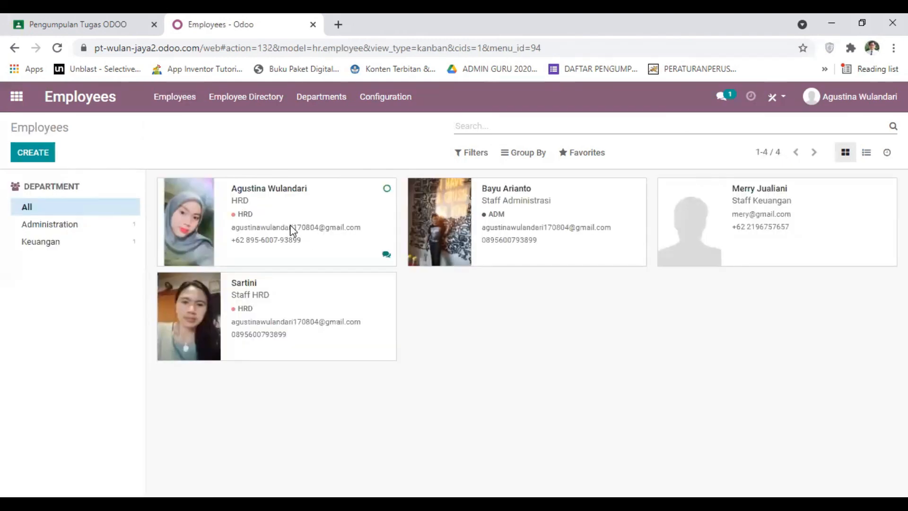